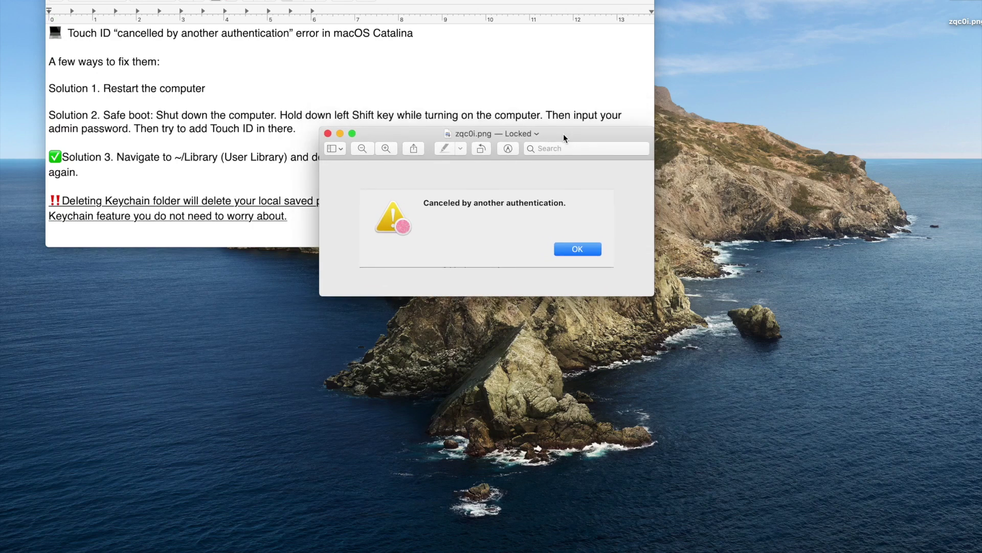
- Drag the Preview alert window to the upper right, uncovering the Touch ID notes
drag(564, 134, 897, 1)
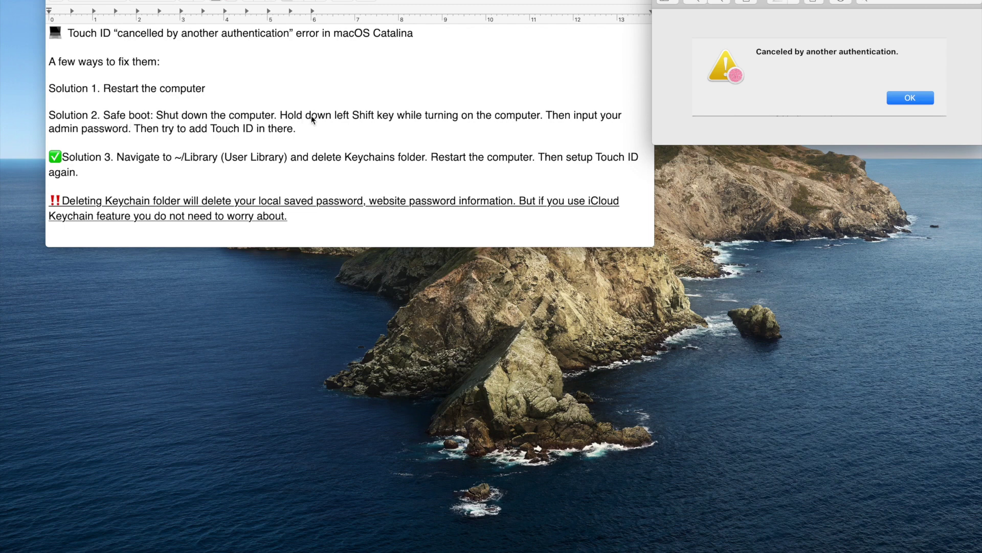
- Switch between the Touch ID notes and the Preview alert, ending on the notes
click(395, 114)
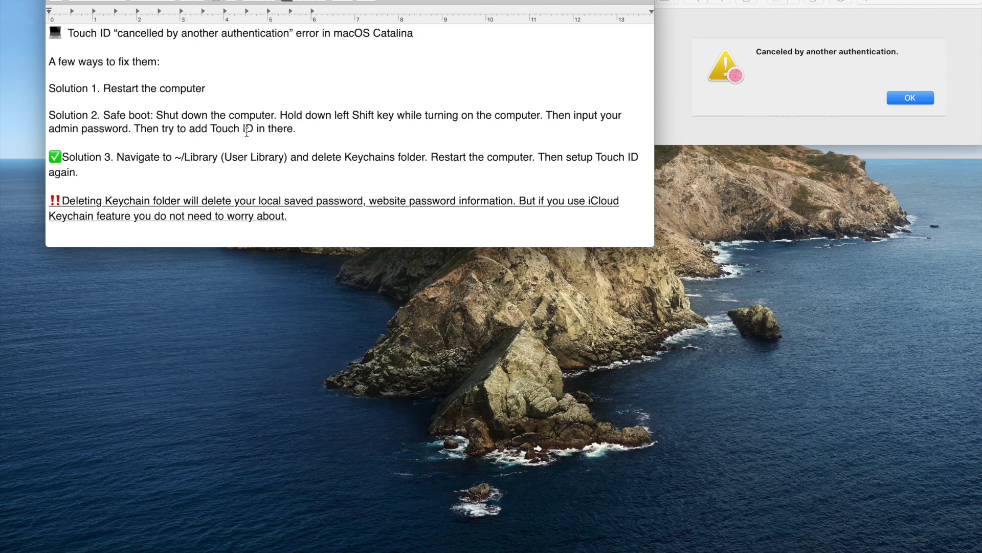
click(770, 48)
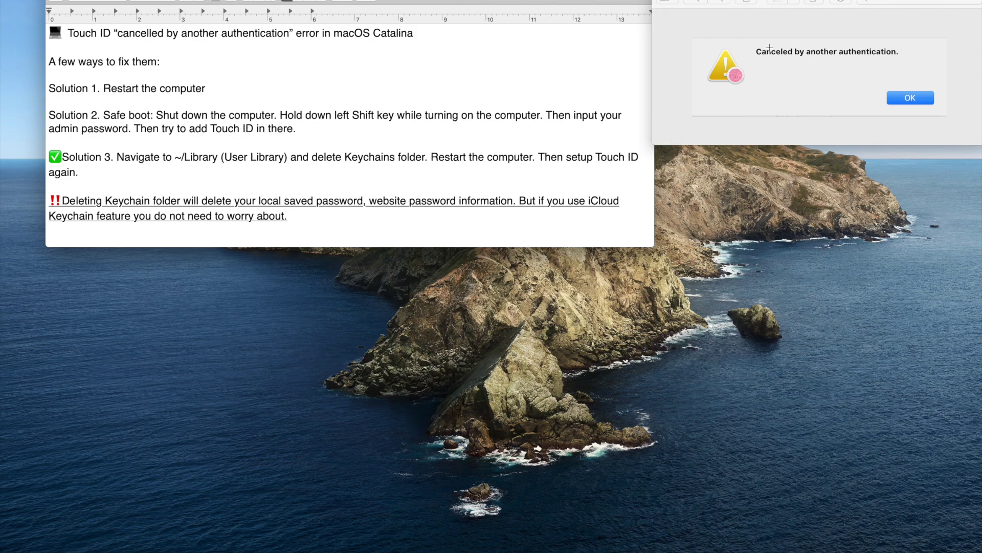
click(426, 129)
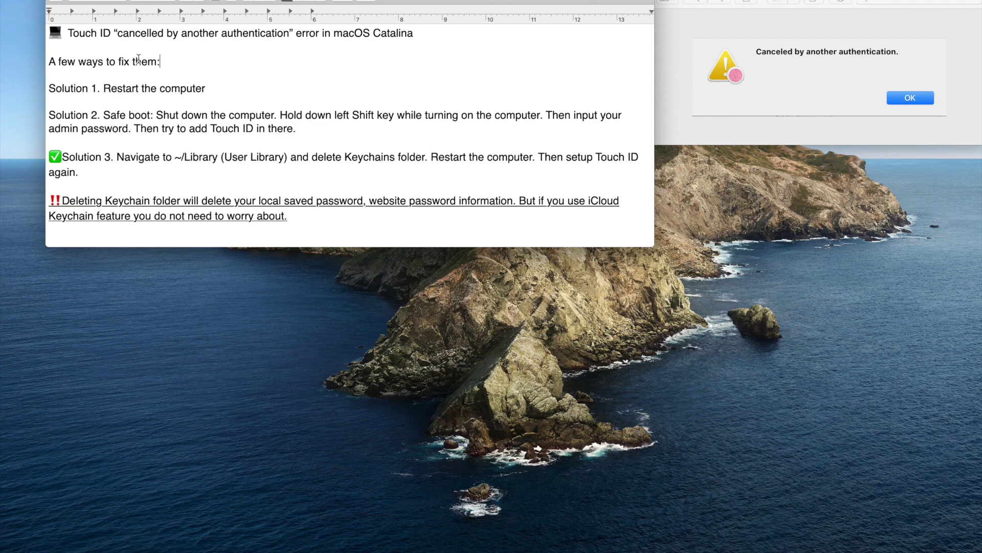
- Open the hidden user Library folder from Finder's Go menu using Option
click(130, 1)
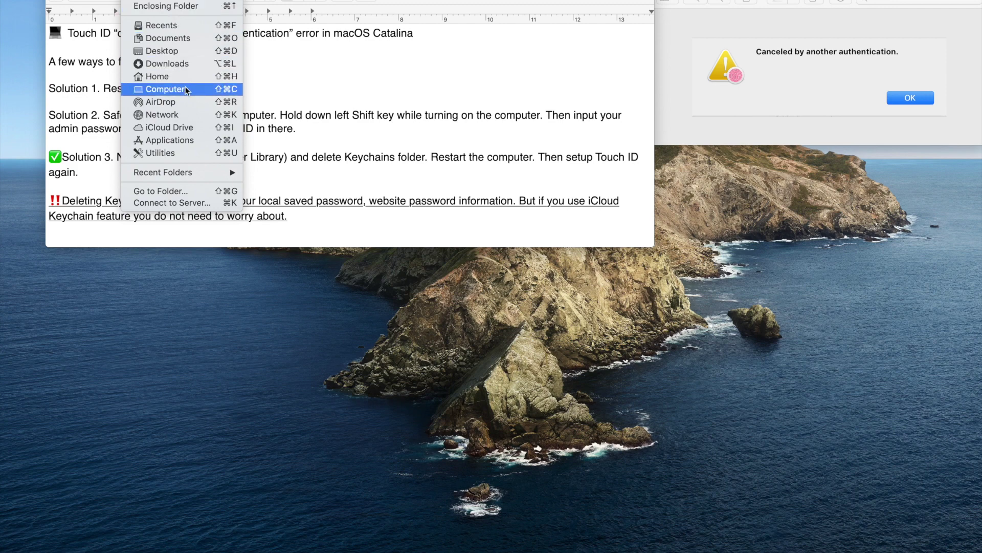
key(alt)
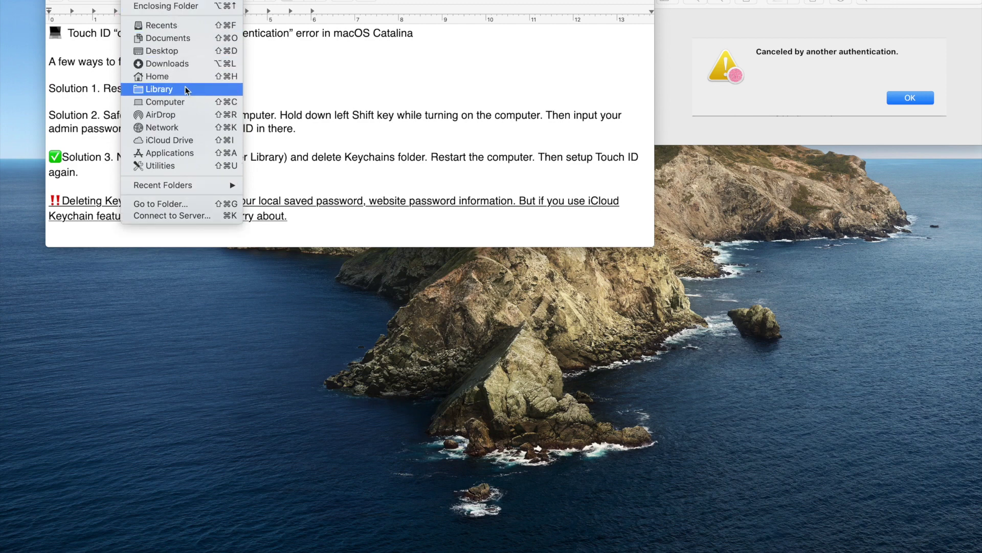
click(194, 89)
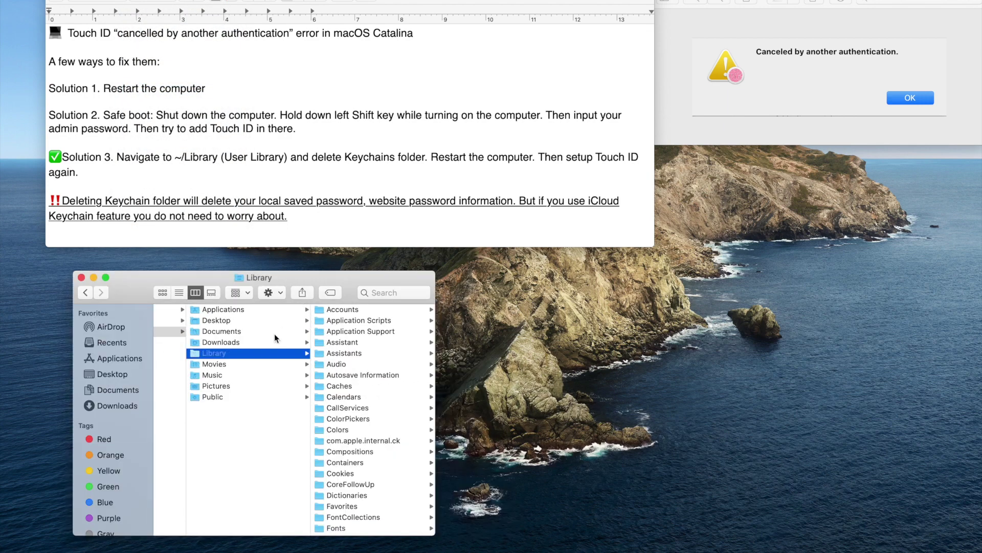
scroll(362, 345, down, 1)
scroll(364, 395, down, 5)
scroll(360, 418, down, 2)
- Move the Keychains folder in ~/Library to the Trash
click(350, 456)
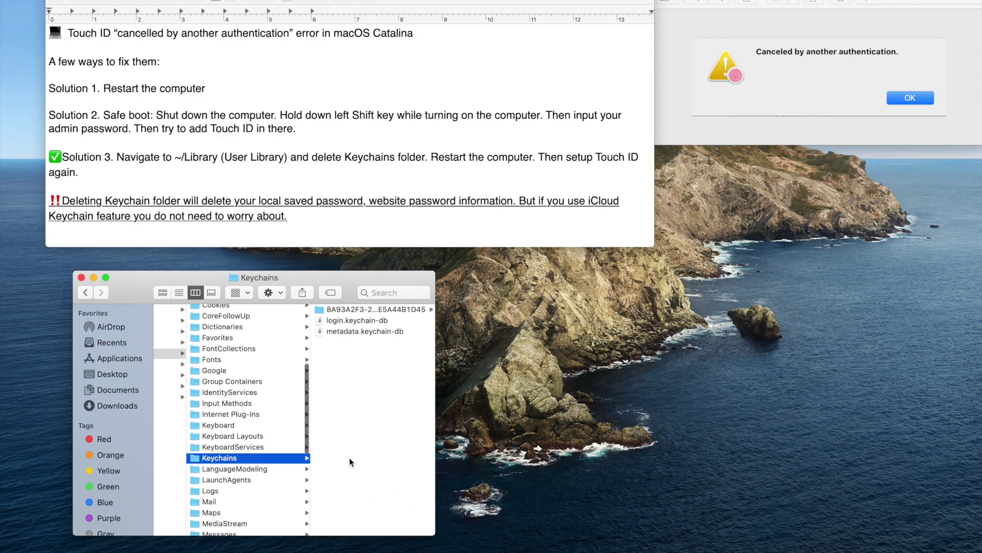
right_click(256, 458)
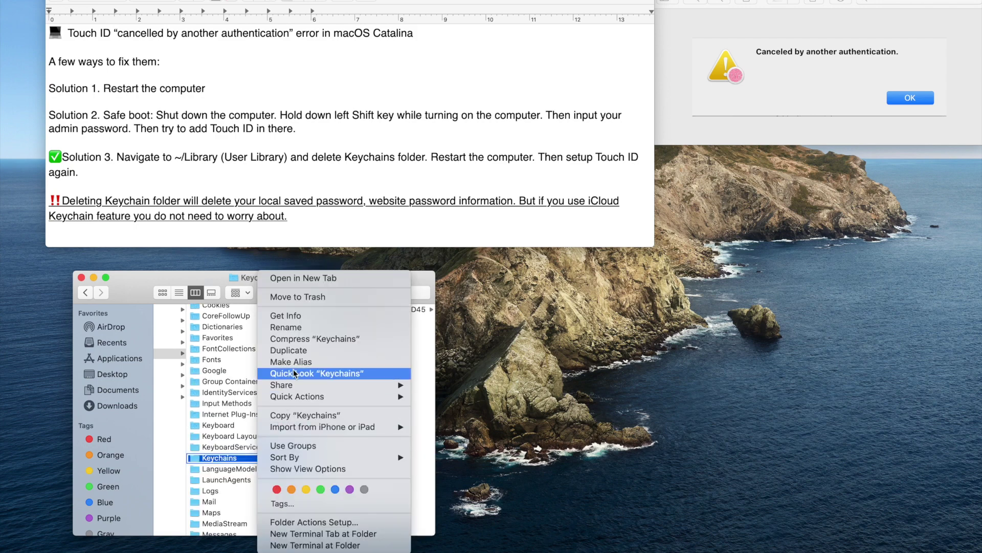
click(325, 298)
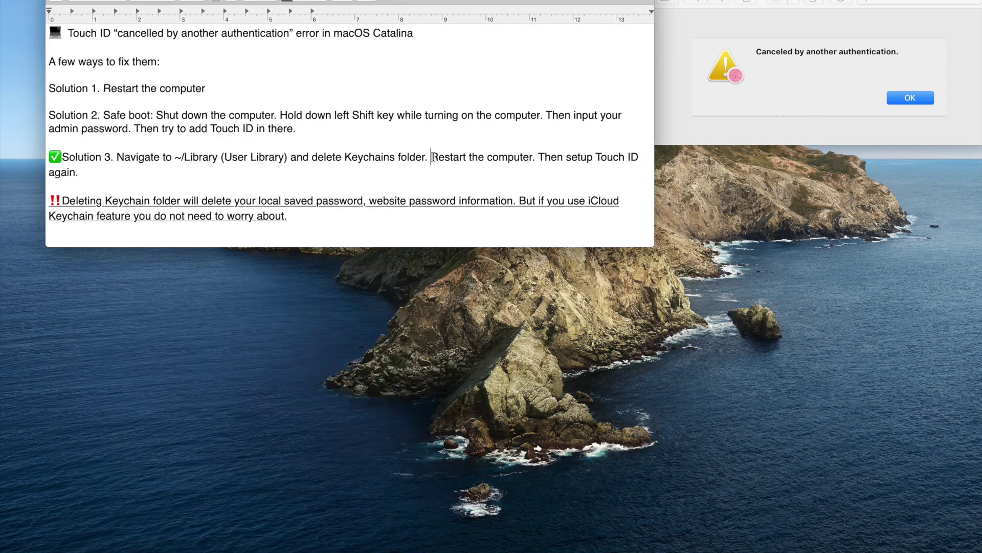
drag(431, 157, 532, 157)
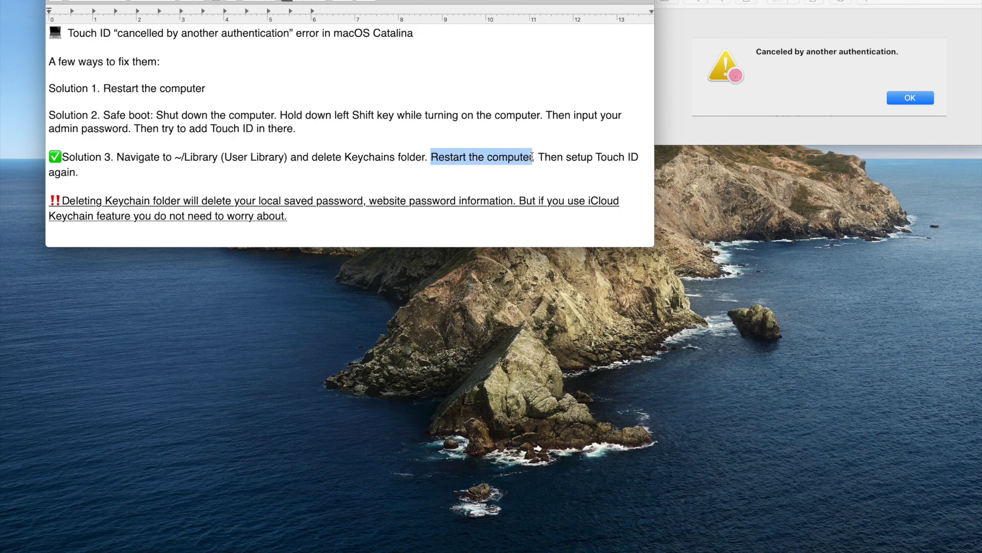
click(580, 157)
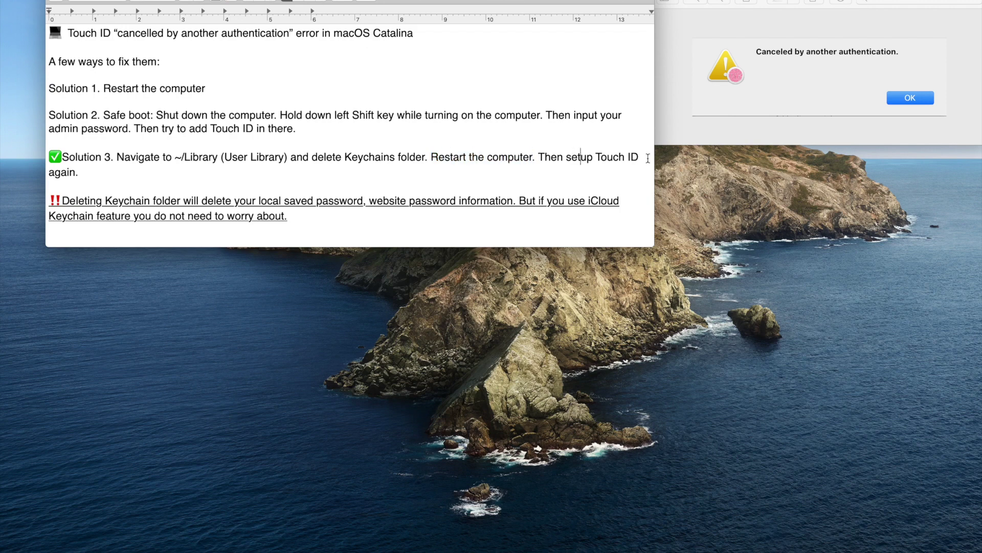
drag(112, 157, 54, 157)
click(111, 172)
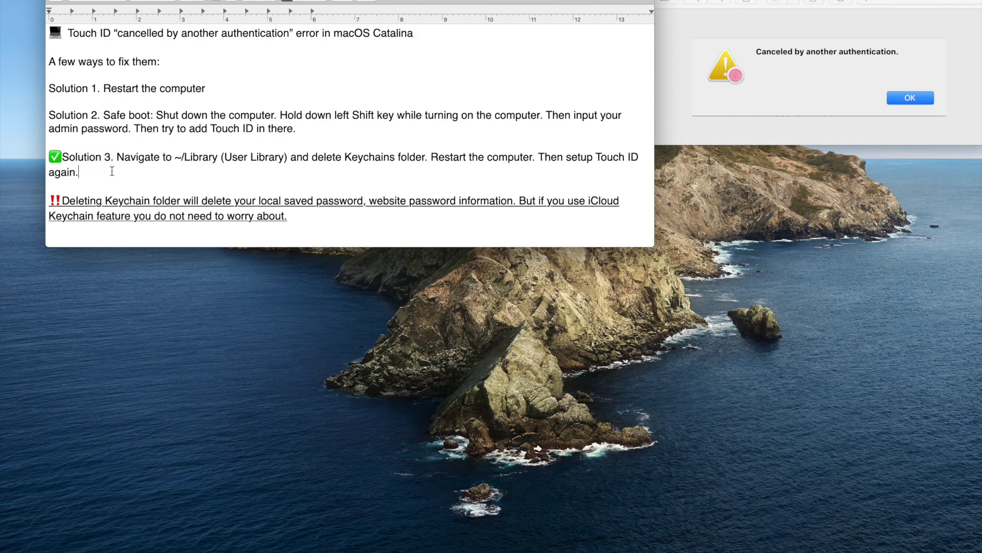